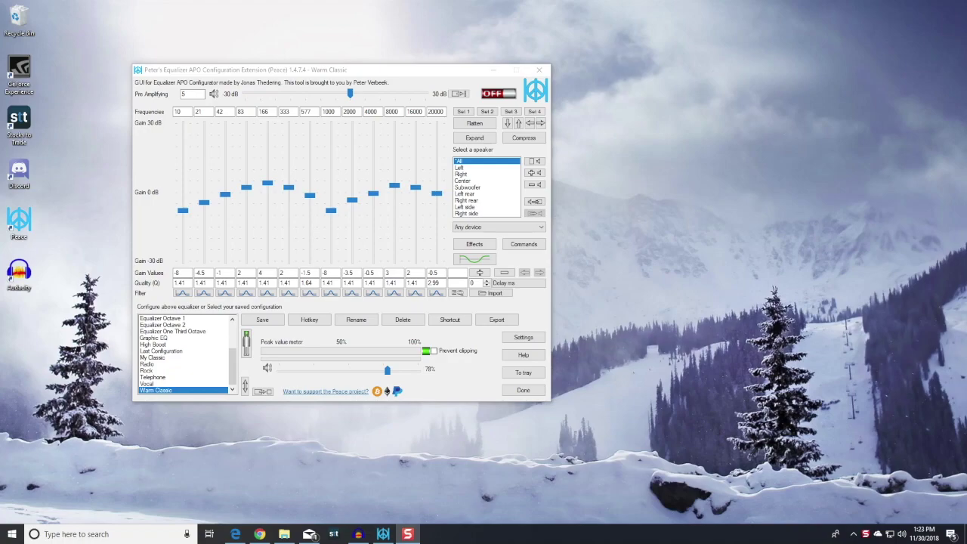
Step: Turn the Peace equalizer on now that the Warm Classic preset is loaded
click(497, 96)
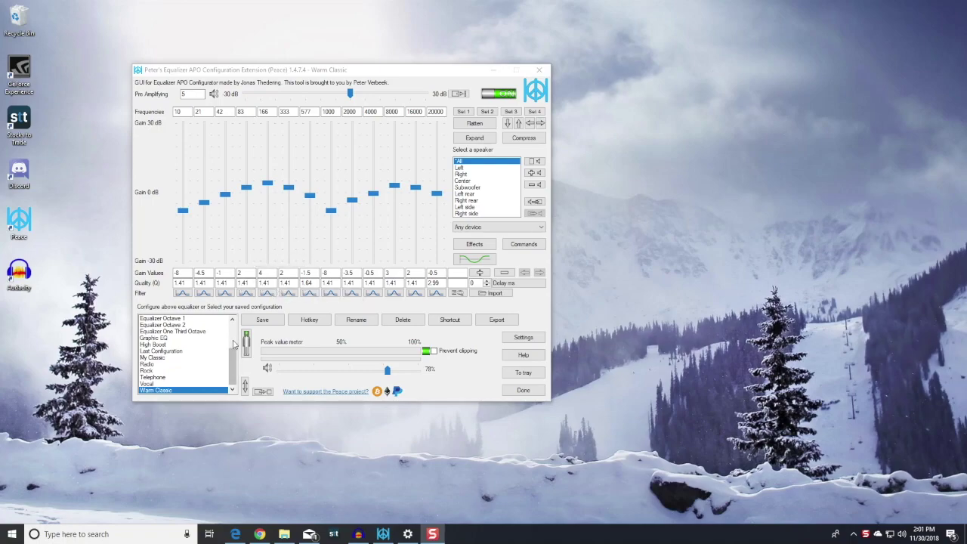
Step: Bring up Windows search to look for a program
click(118, 536)
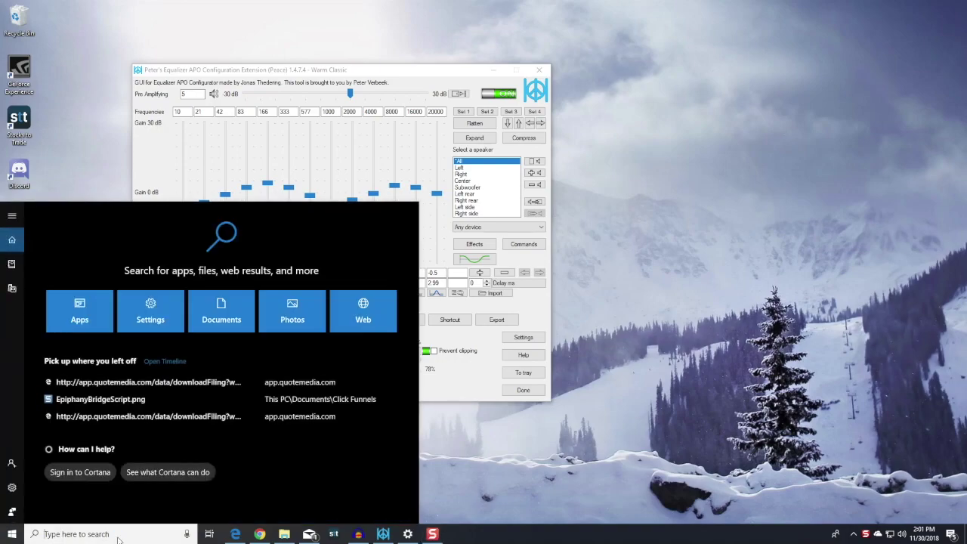
Step: Search 'sounds' and select the Blue Snowball microphone among the Recording devices
text(sounds)
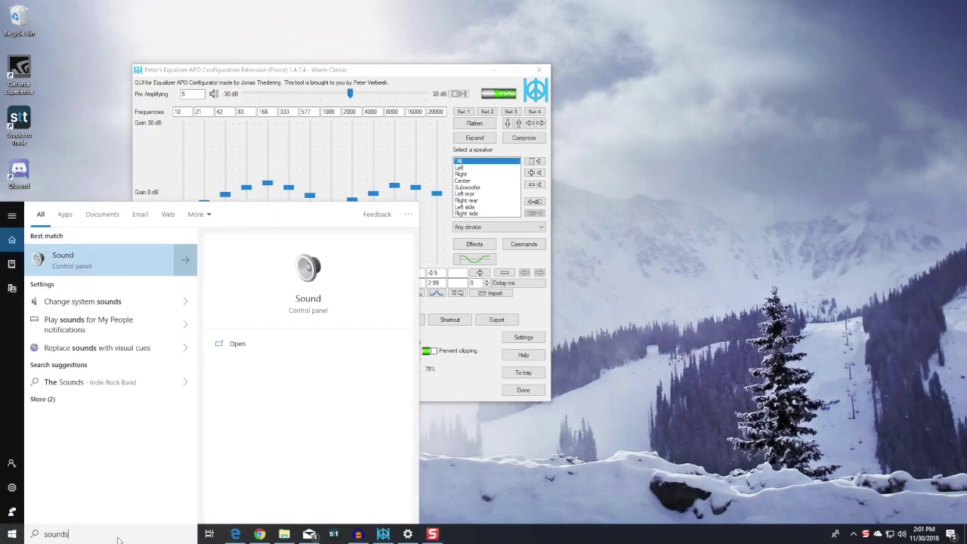
click(90, 265)
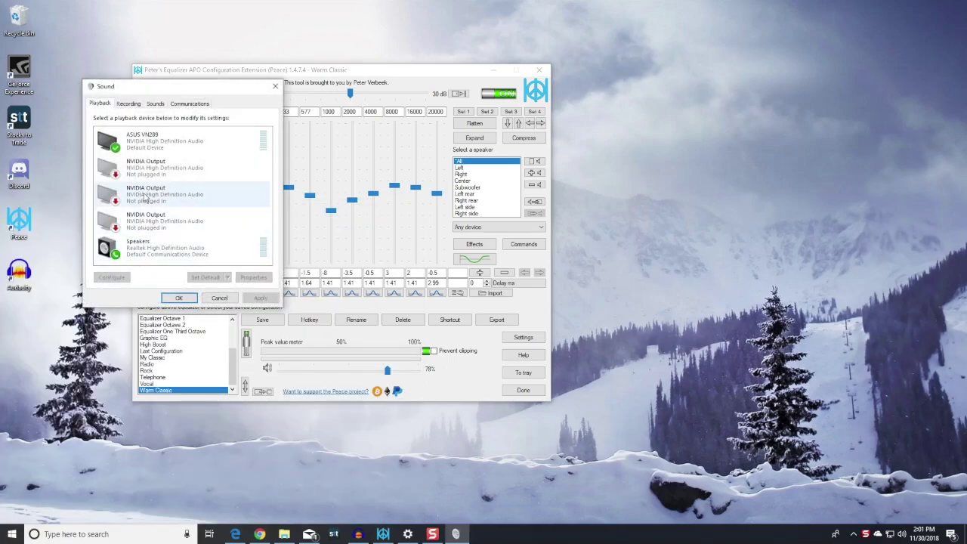
click(130, 104)
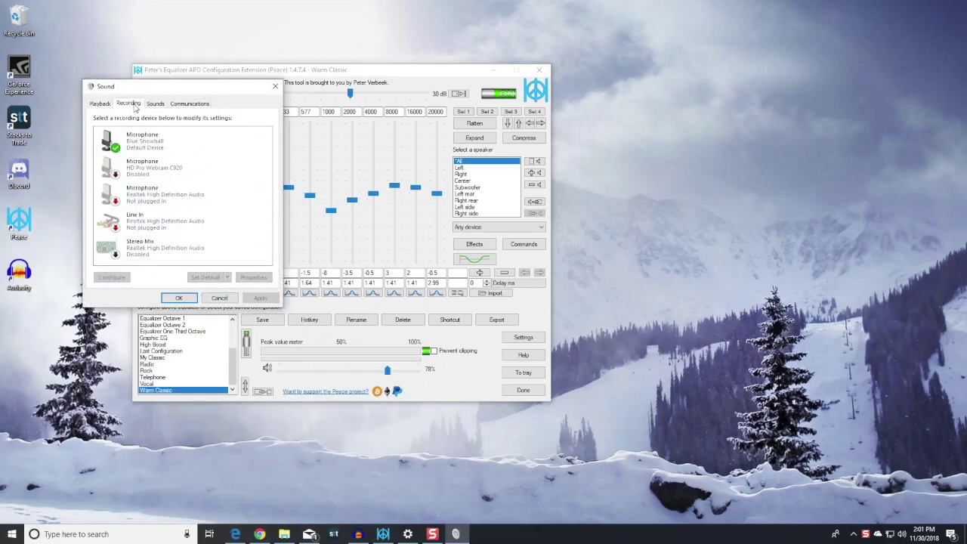
click(152, 141)
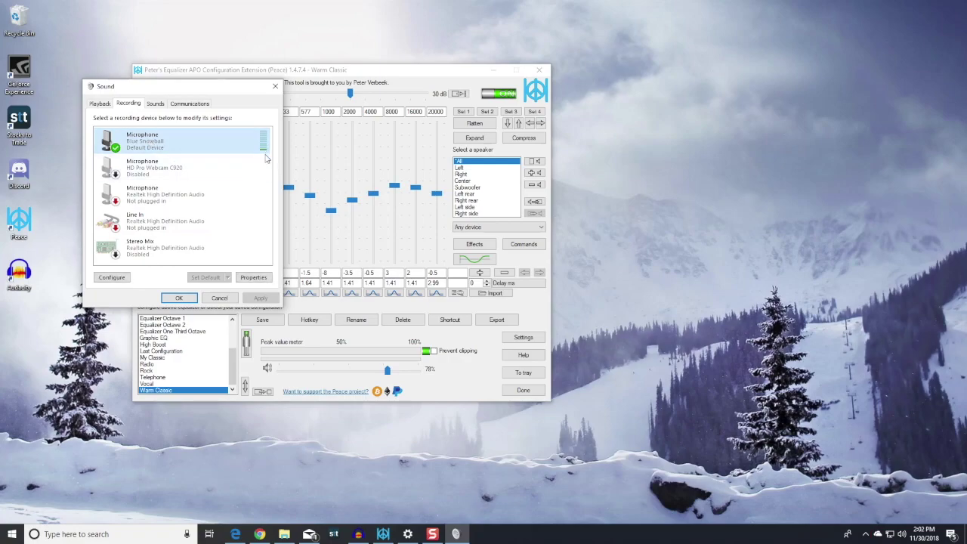
Step: Set the Blue Snowball microphone level to 92 and close the sound settings
click(254, 278)
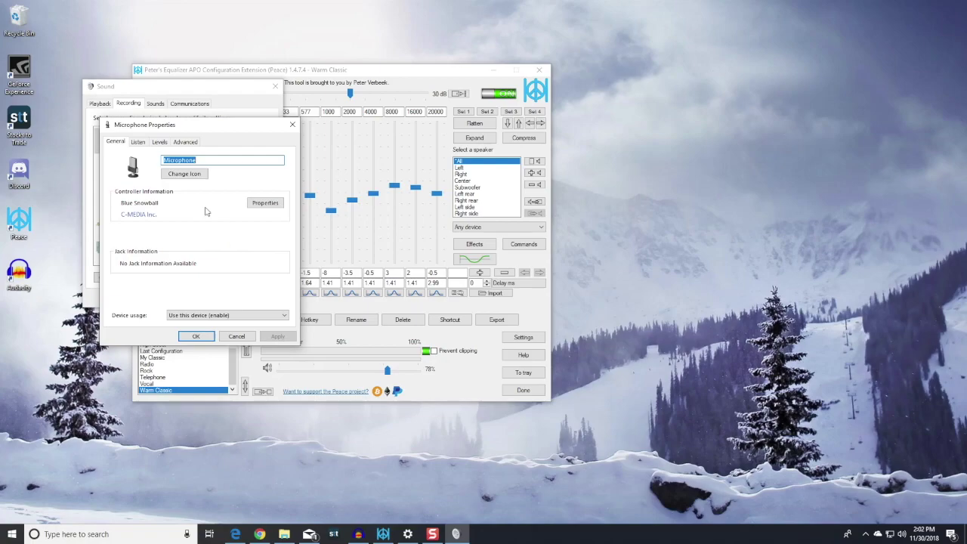
click(159, 143)
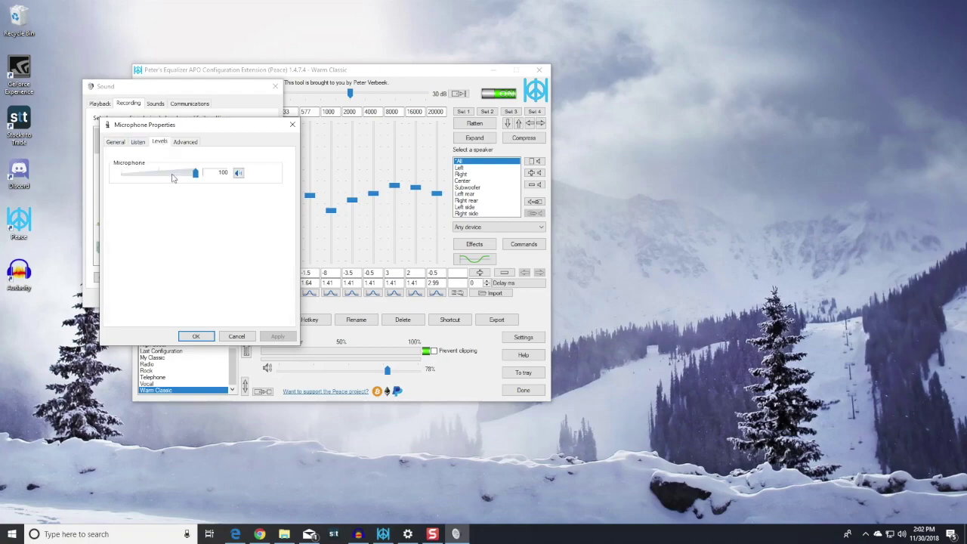
mouse_move(195, 176)
mouse_down()
mouse_move(173, 174)
mouse_move(197, 176)
mouse_up()
click(200, 338)
click(181, 297)
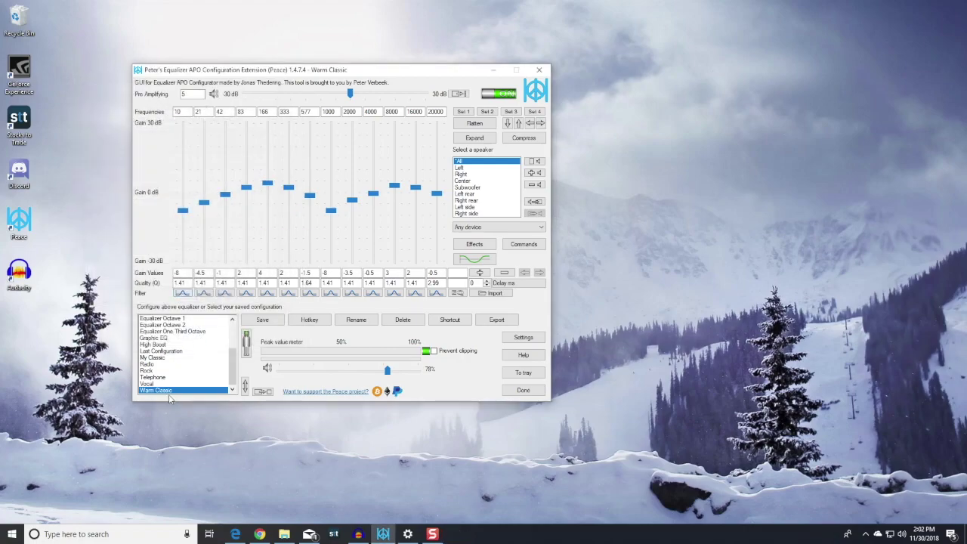
click(114, 534)
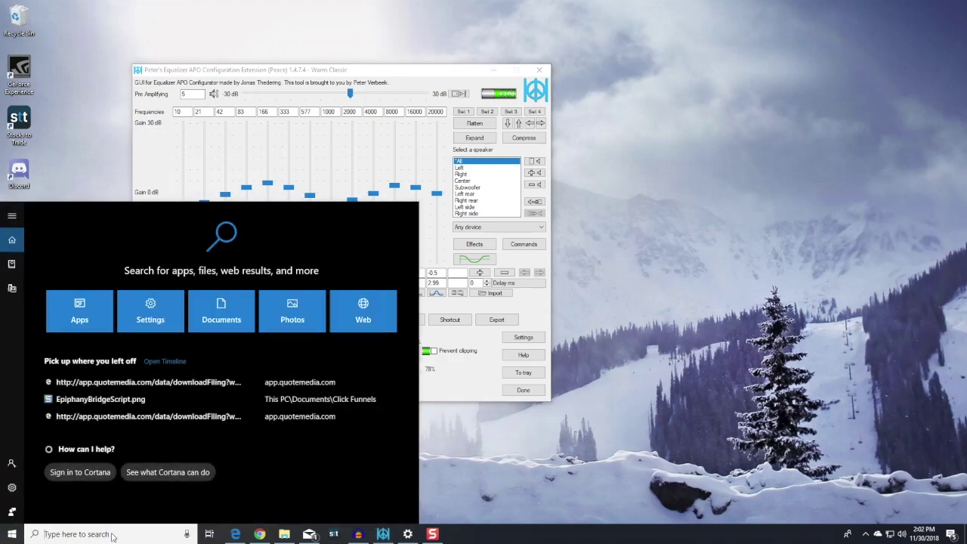
text(settings)
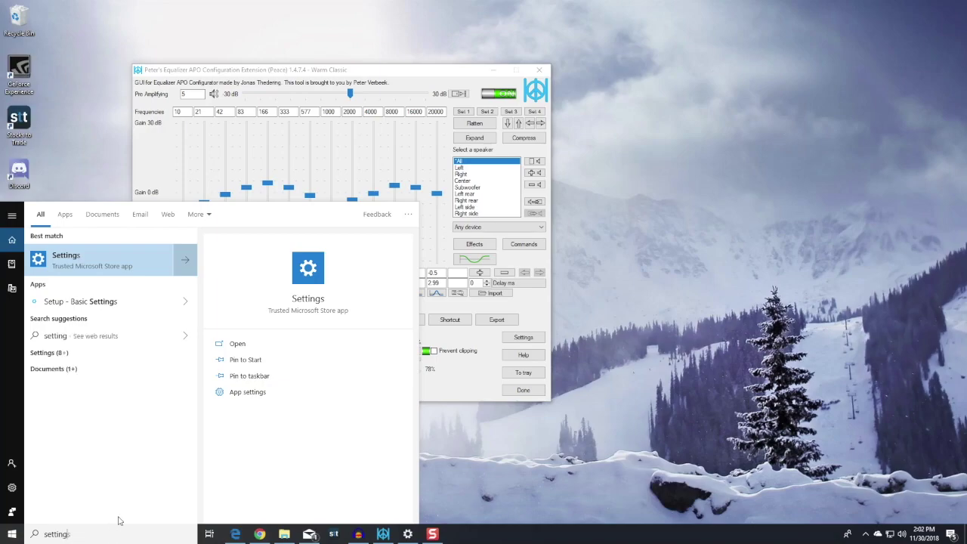
click(103, 263)
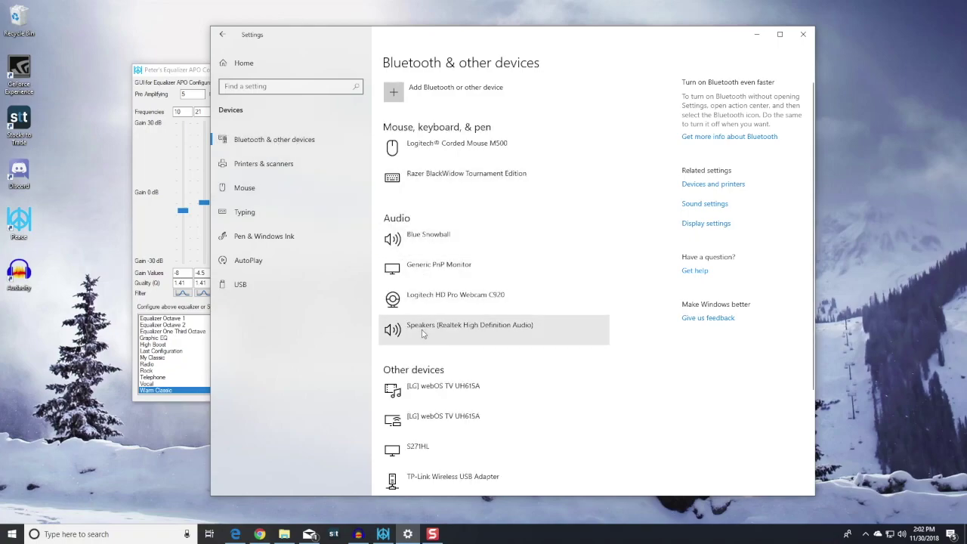
click(424, 238)
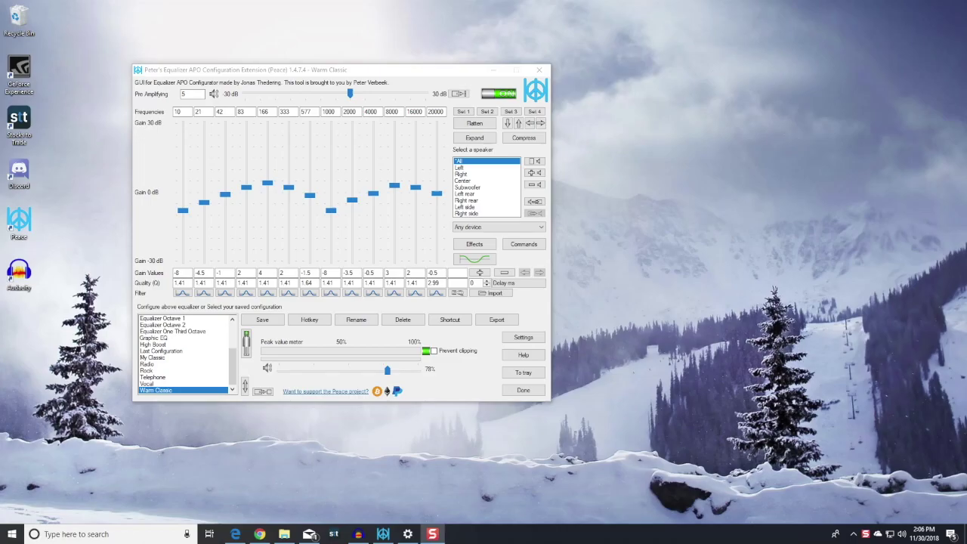
Step: Review the Equalizer APO download page in Chrome, then switch to the Peace Equalizer project tab
key(alt+Tab)
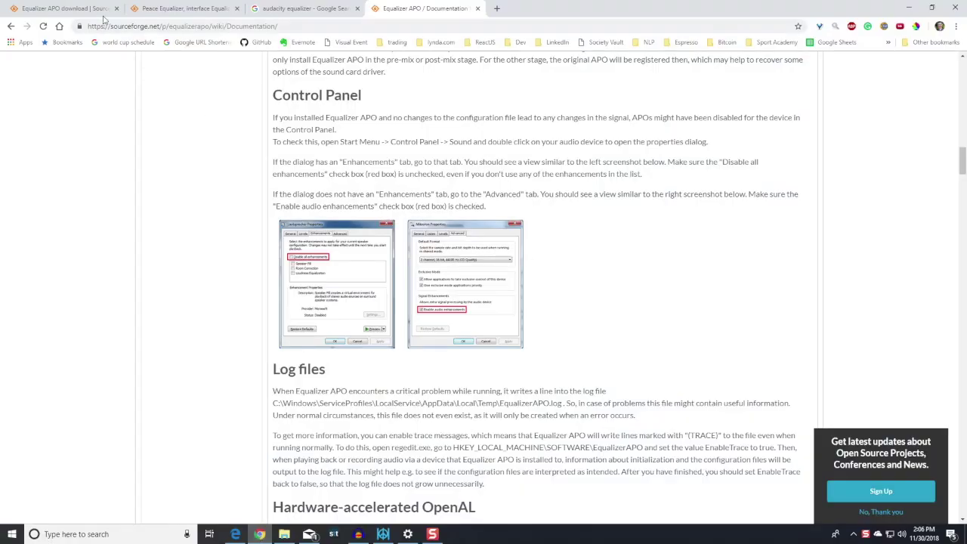
click(79, 12)
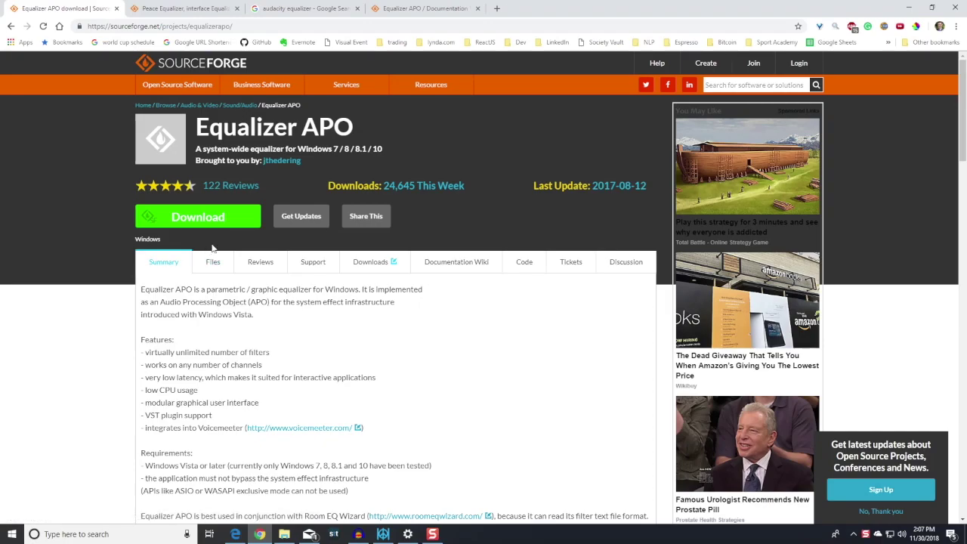
scroll(316, 331, down, 1)
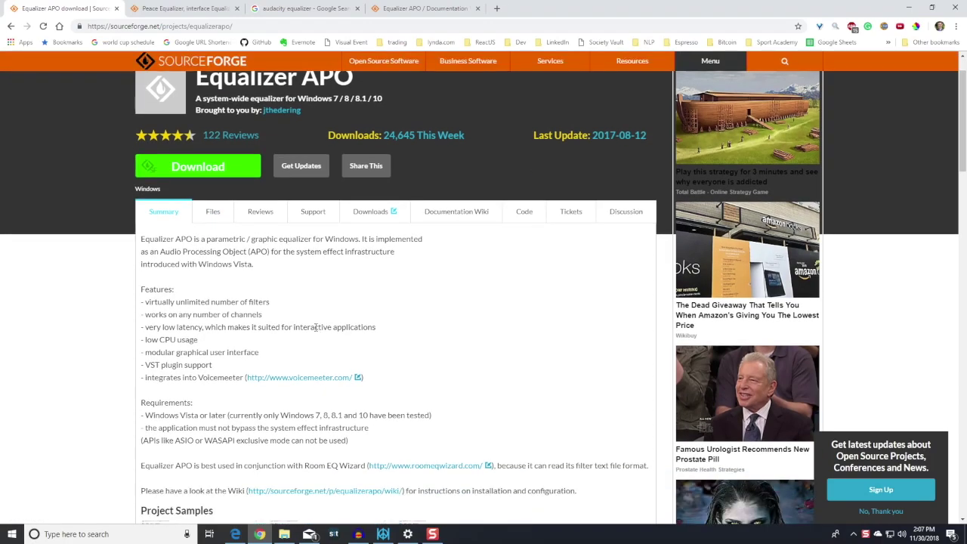
scroll(316, 331, down, 1)
scroll(316, 331, down, 1)
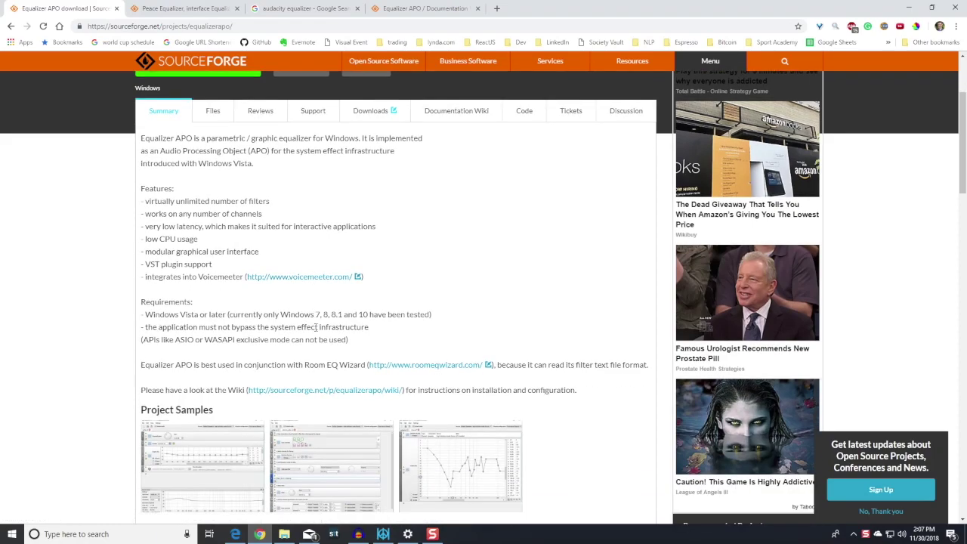
scroll(316, 329, down, 1)
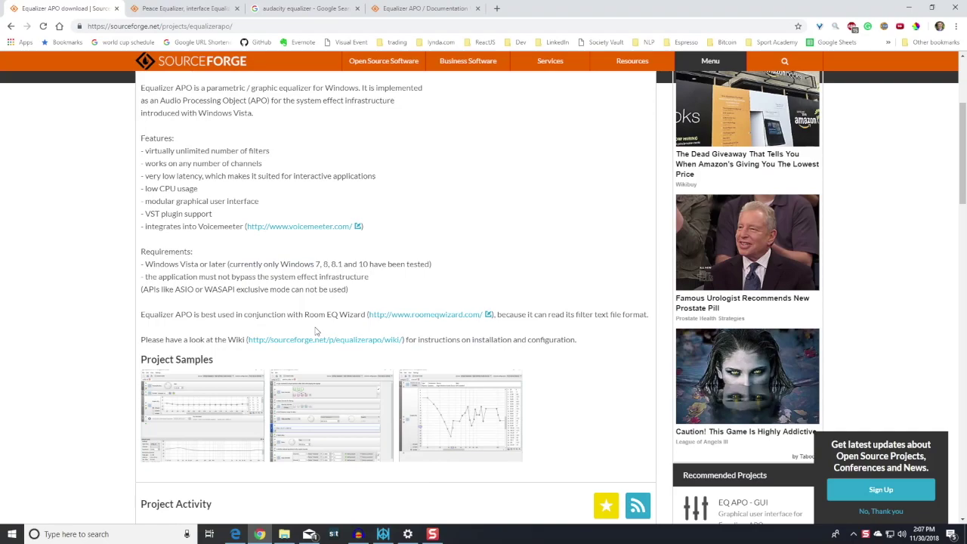
scroll(316, 331, up, 4)
scroll(316, 327, up, 1)
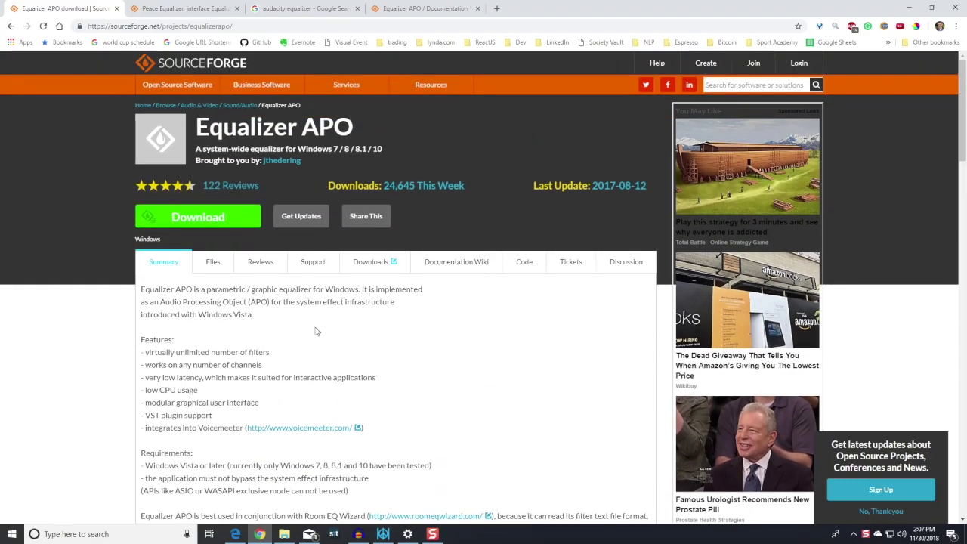
key(ctrl+Tab)
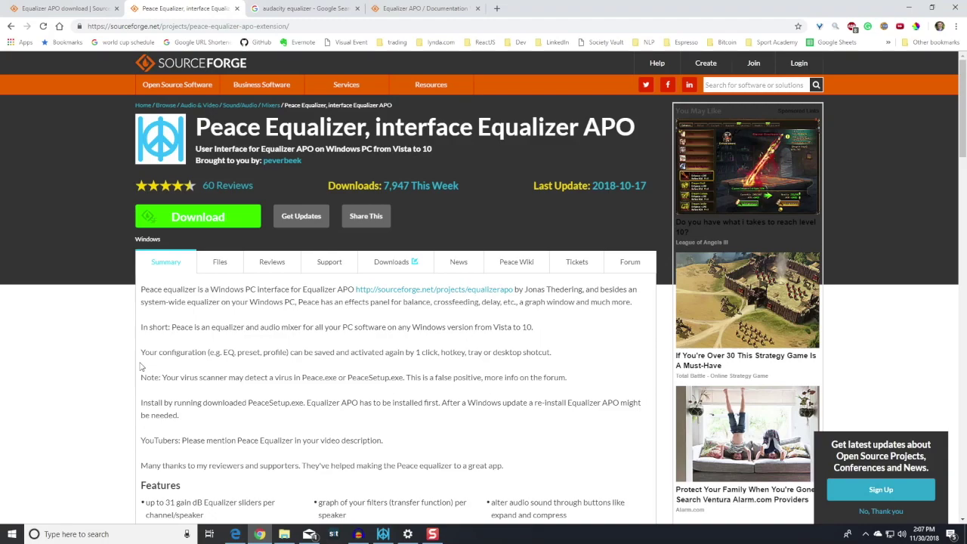
Step: Switch to the audacityteam.org tab showing Audacity version 2.3.0
key(ctrl+Tab)
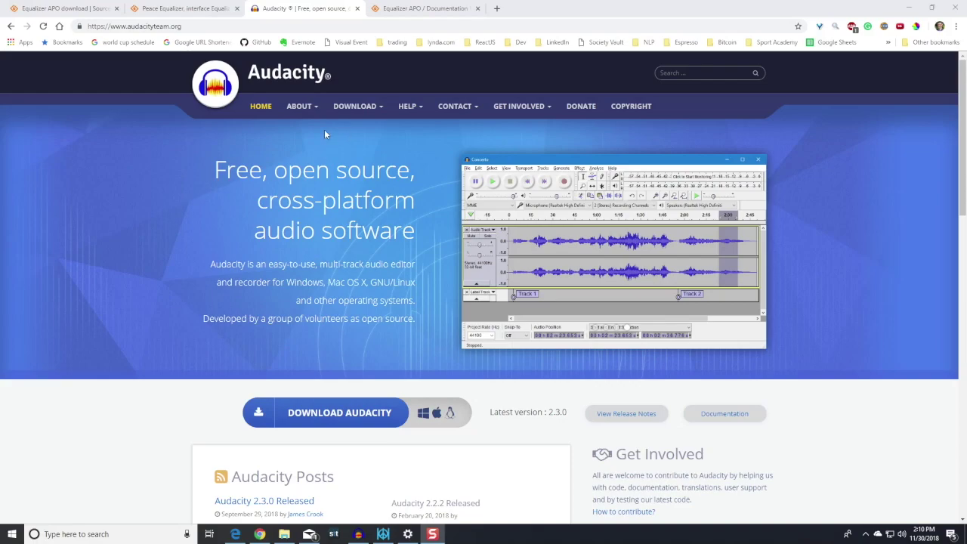
Step: Minimize Chrome and relaunch Peace from the desktop in its Full interface
click(904, 11)
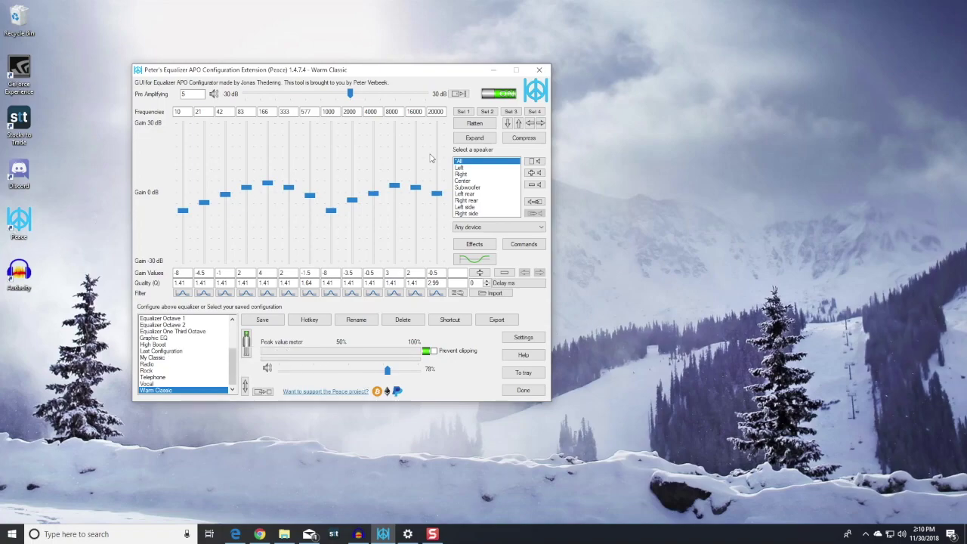
click(539, 70)
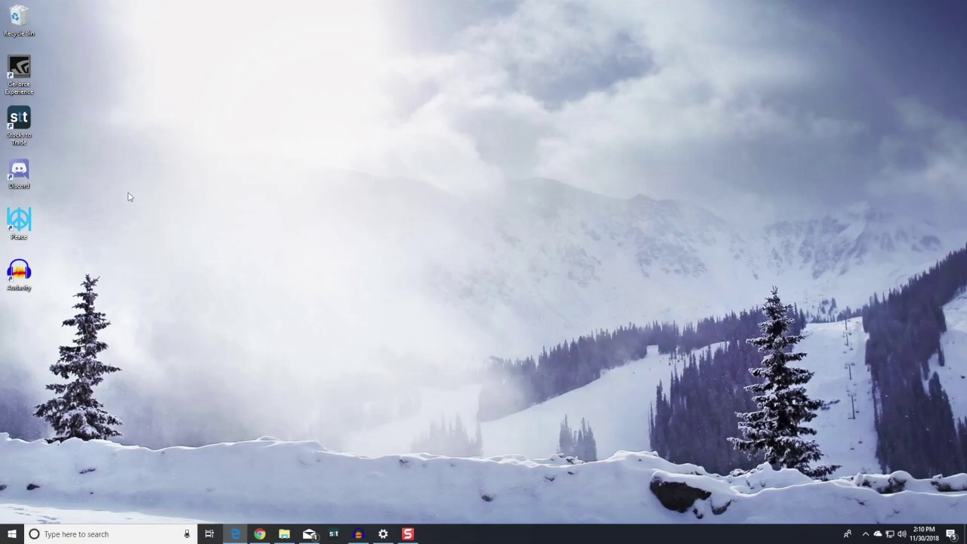
click(19, 223)
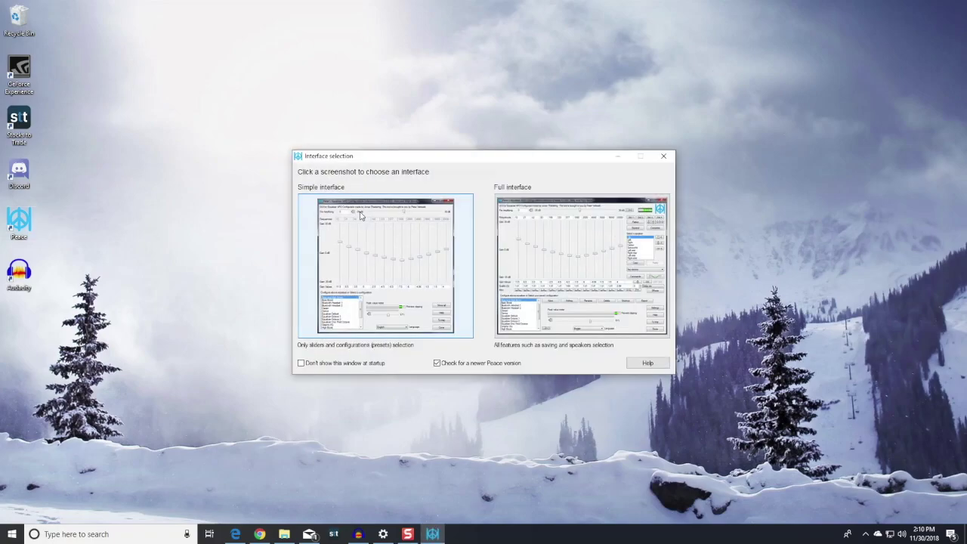
click(555, 234)
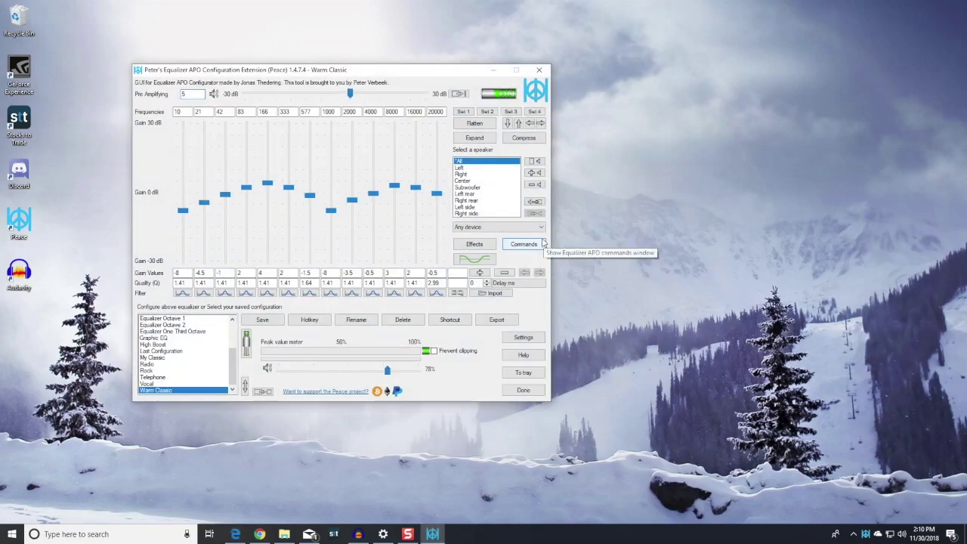
Step: Centre the Peace window and load Classic, then the Warm Classic preset with pre-amp 5
drag(405, 69, 474, 48)
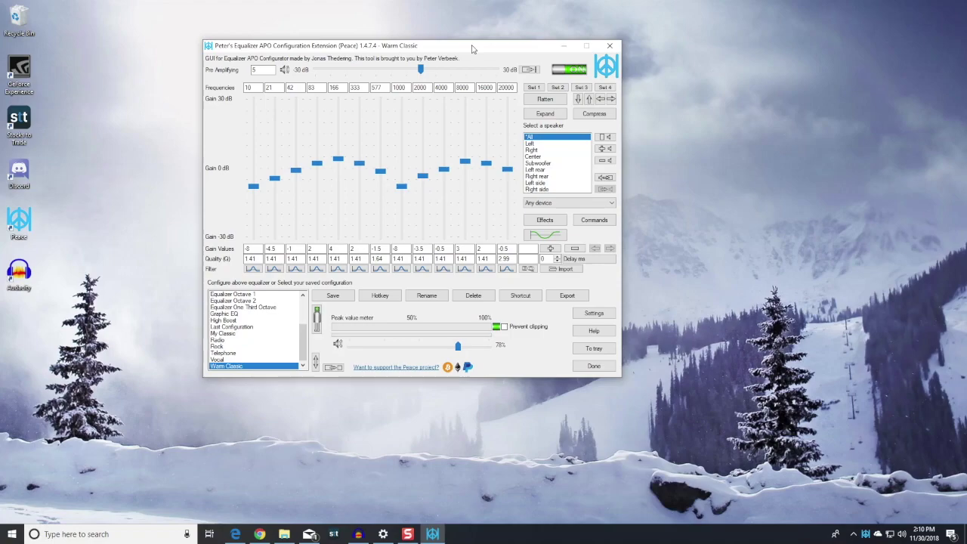
drag(305, 344, 305, 315)
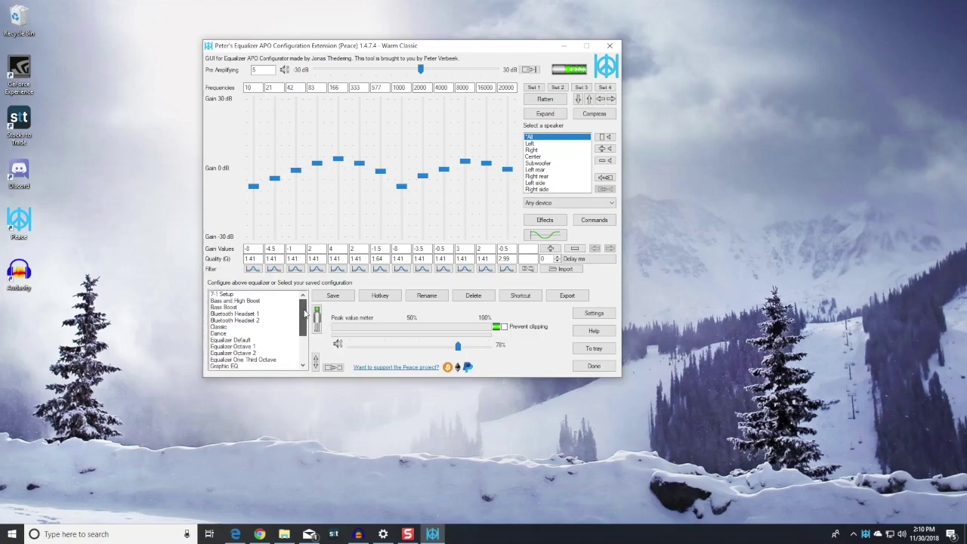
drag(303, 316, 305, 350)
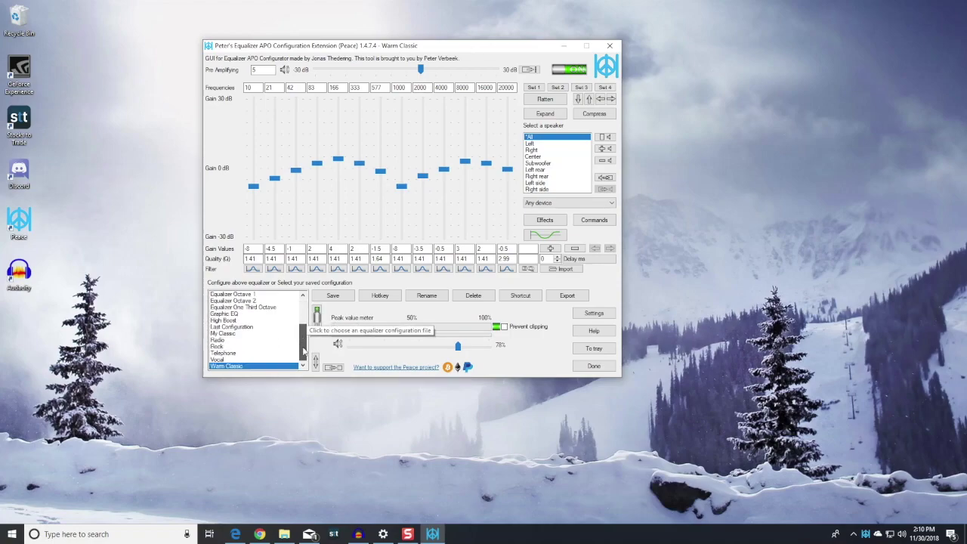
scroll(305, 350, up, 1)
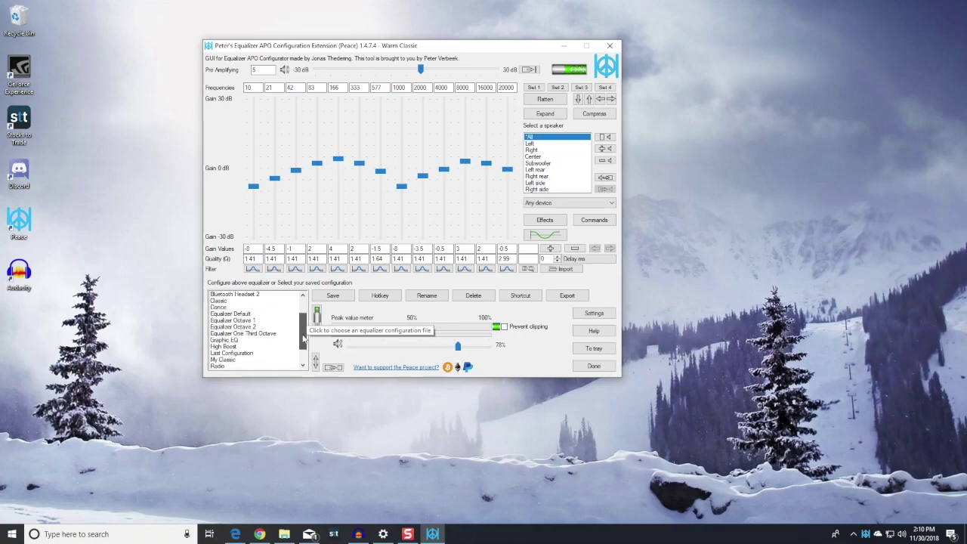
scroll(305, 349, down, 1)
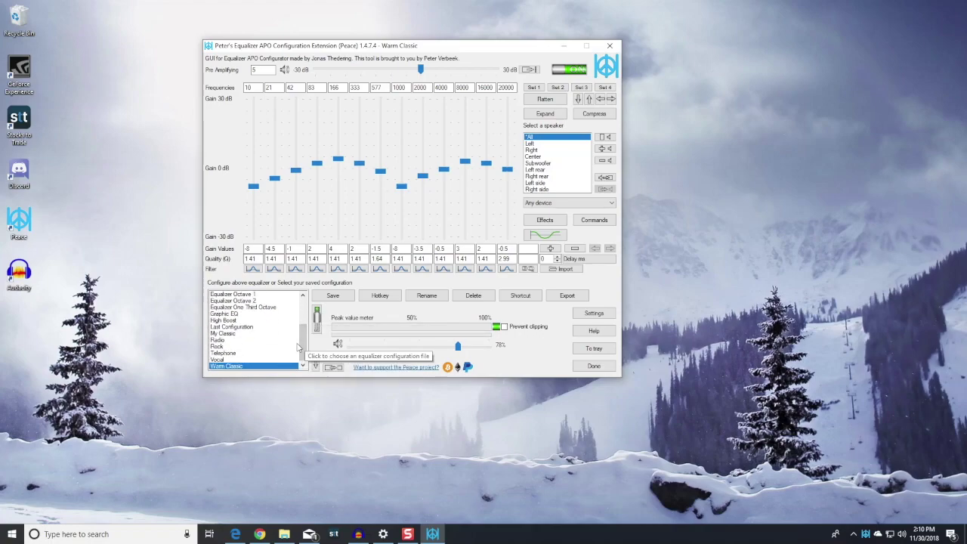
scroll(302, 333, up, 4)
double_click(224, 304)
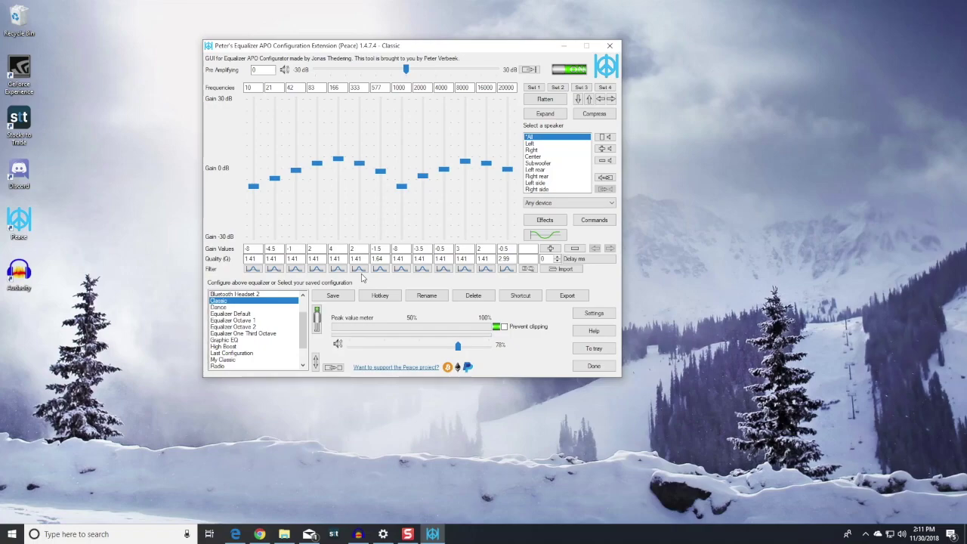
click(306, 356)
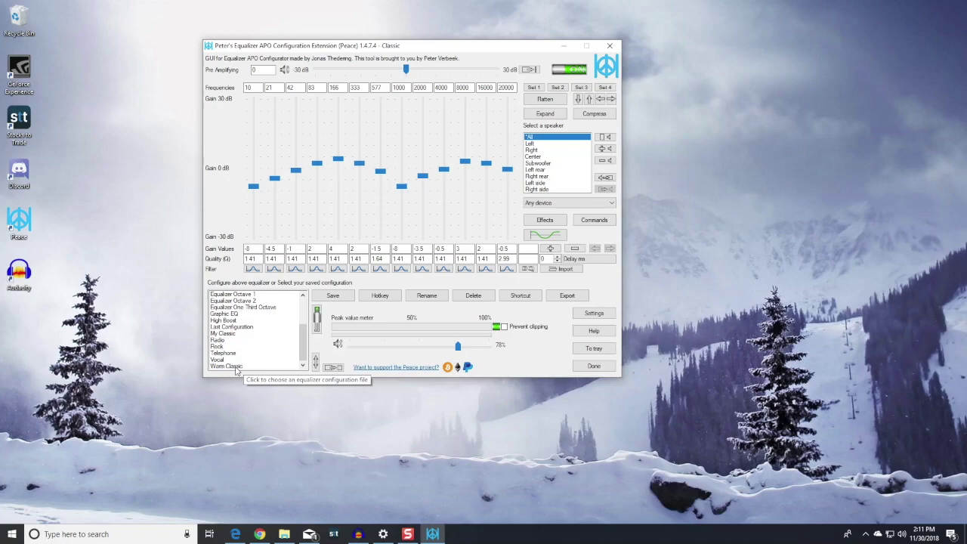
click(226, 366)
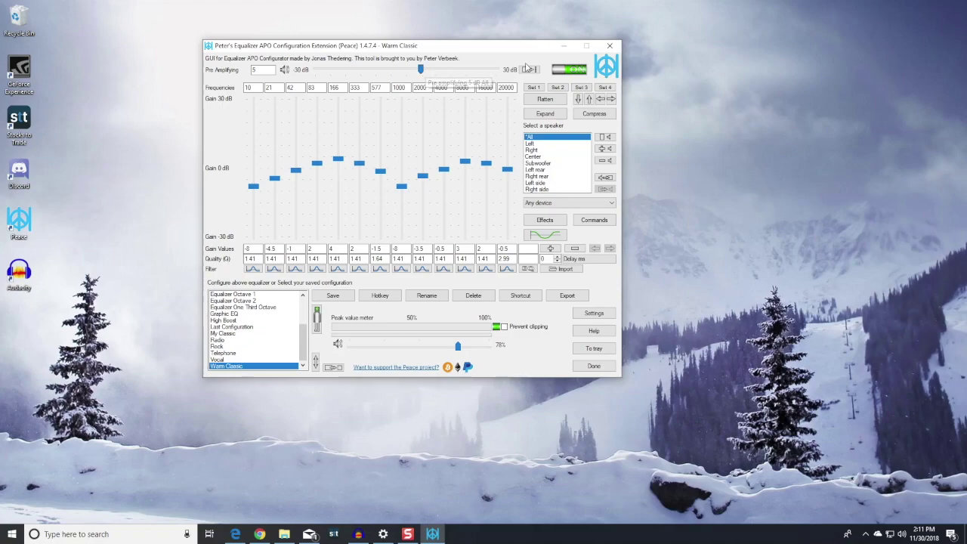
Step: Close Peace, open a new Audacity project, and start recording from the Blue Snowball
click(610, 46)
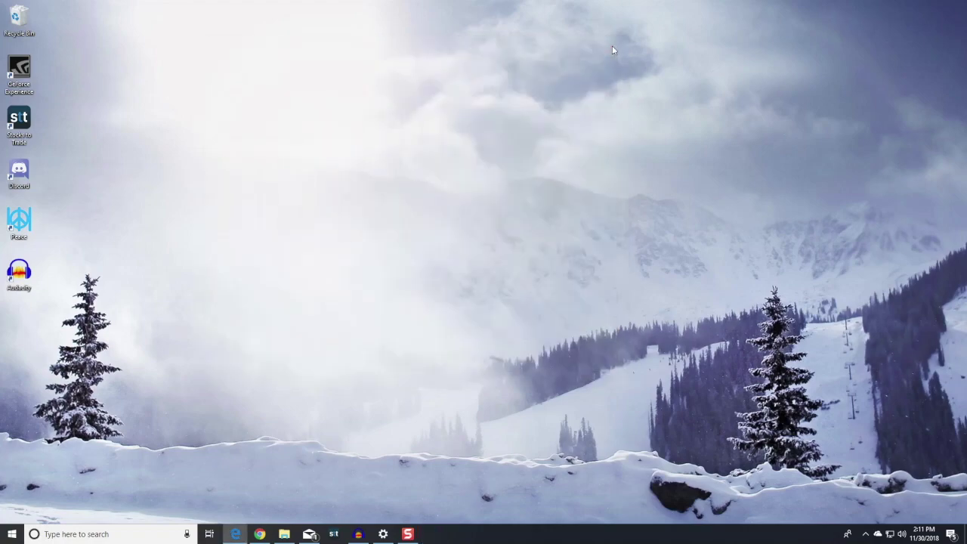
click(354, 535)
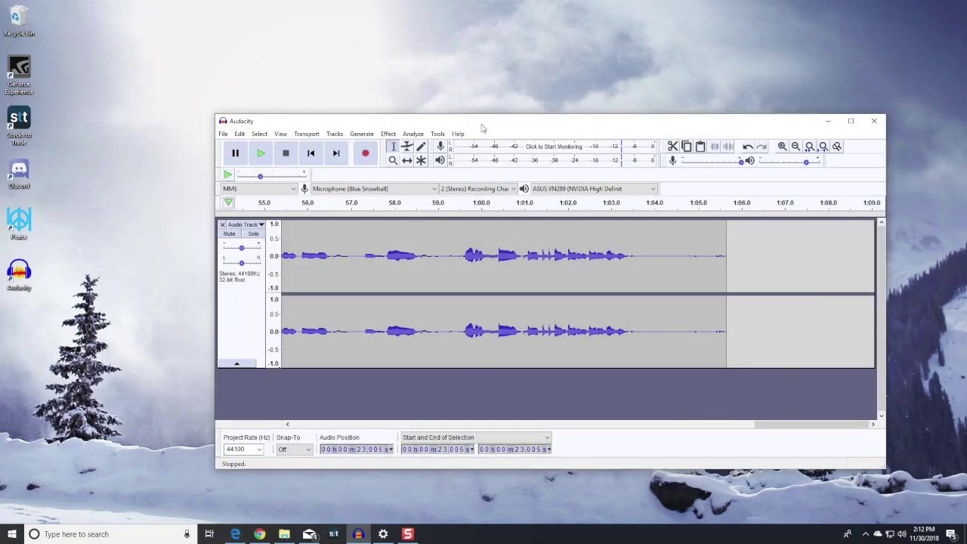
click(223, 133)
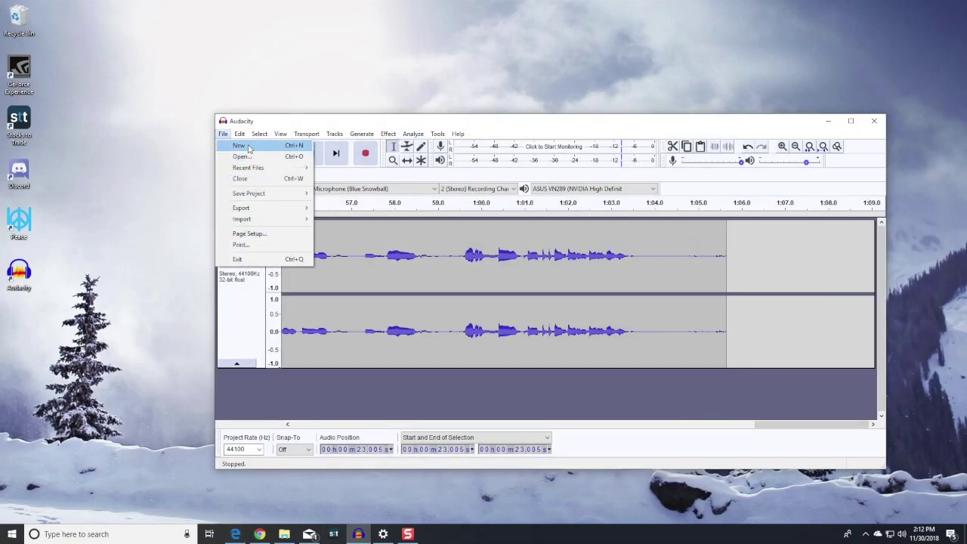
click(249, 149)
drag(499, 121, 446, 98)
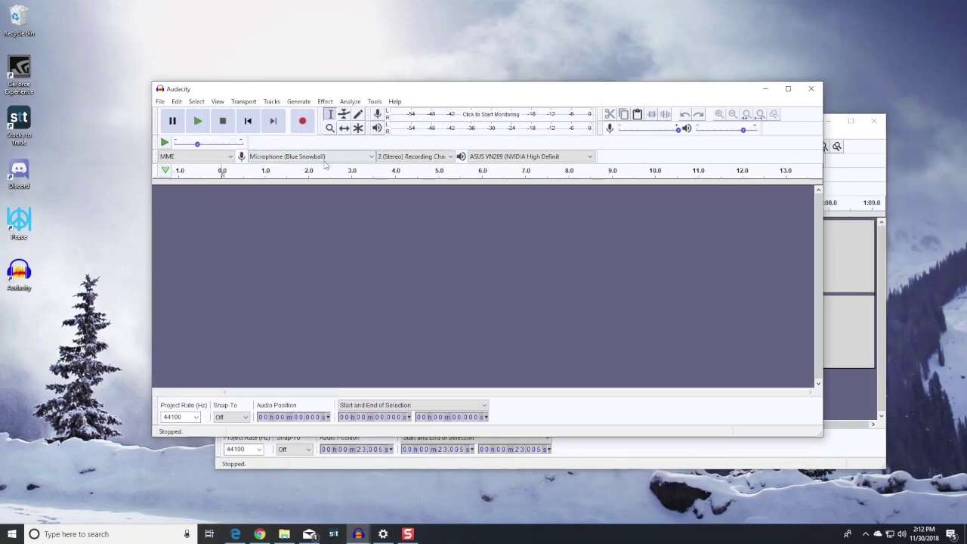
click(303, 122)
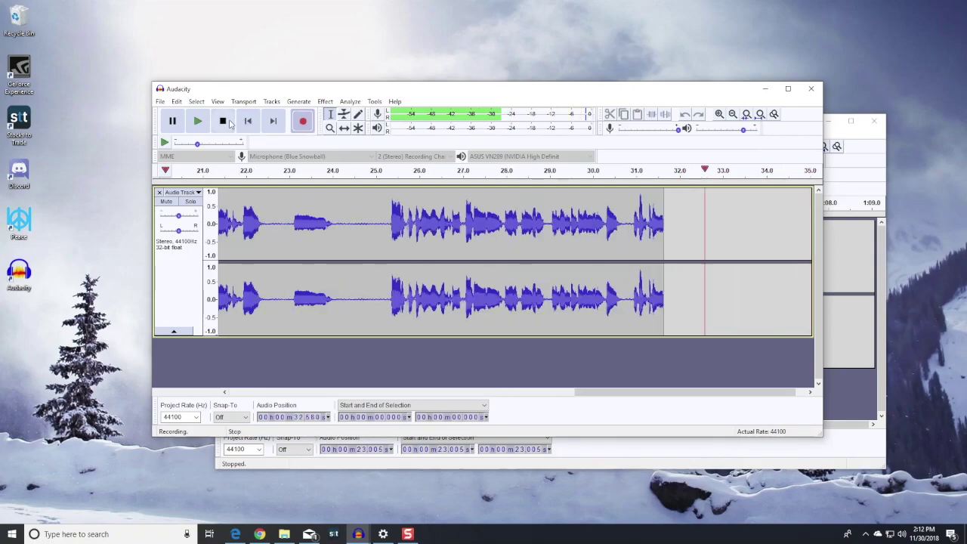
Step: Stop the roughly 33-second test recording and move the Audacity window up and left
click(223, 121)
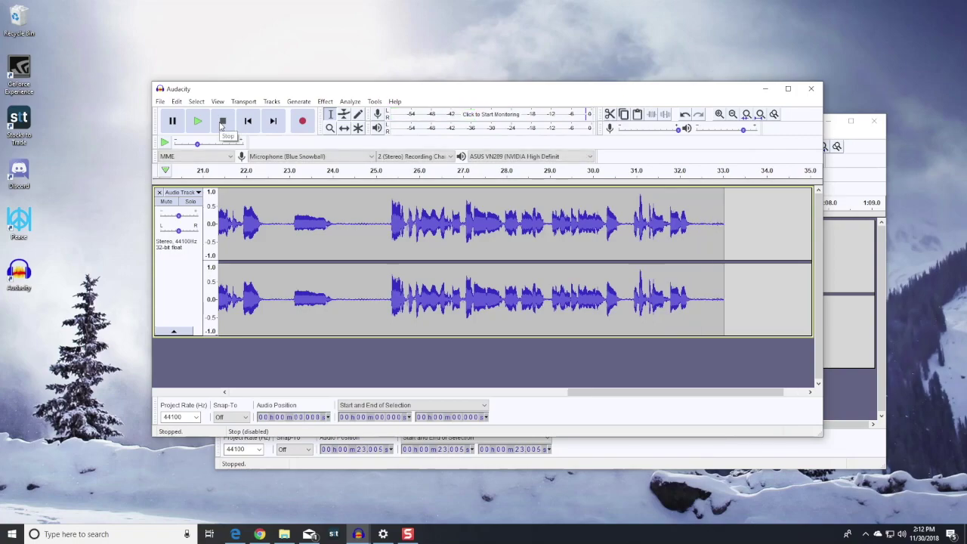
drag(387, 92, 355, 62)
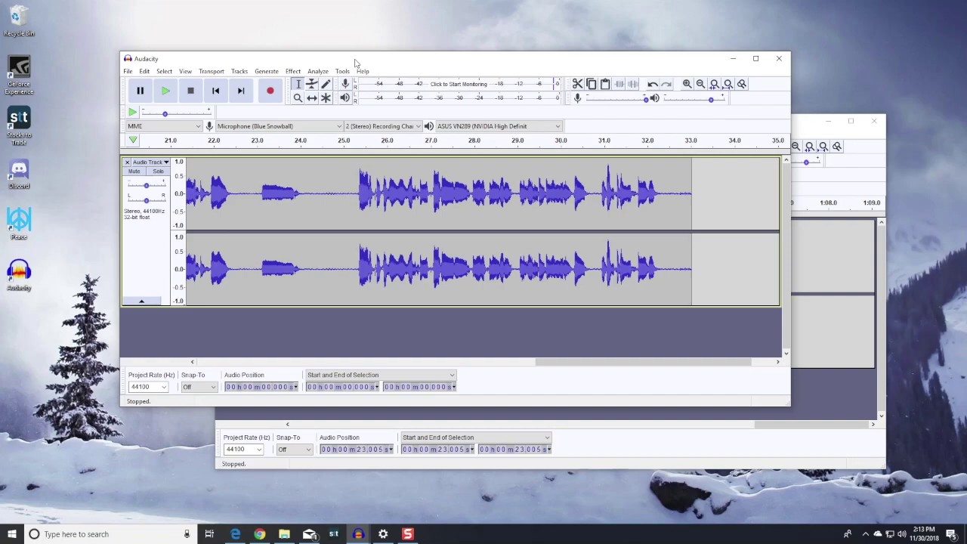